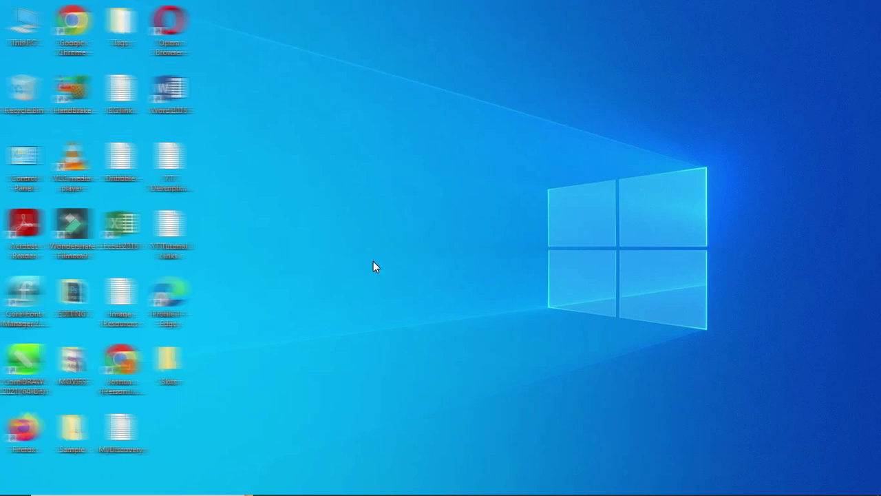
Open the user's temporary files folder by running the command %temp%
{"action": "mouse_move", "coordinate": [19, 489]}
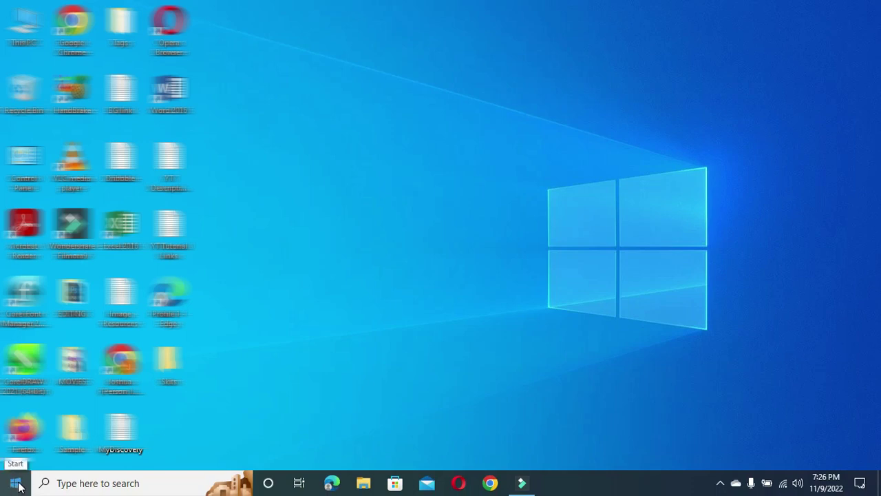
{"action": "right_click", "coordinate": [15, 487]}
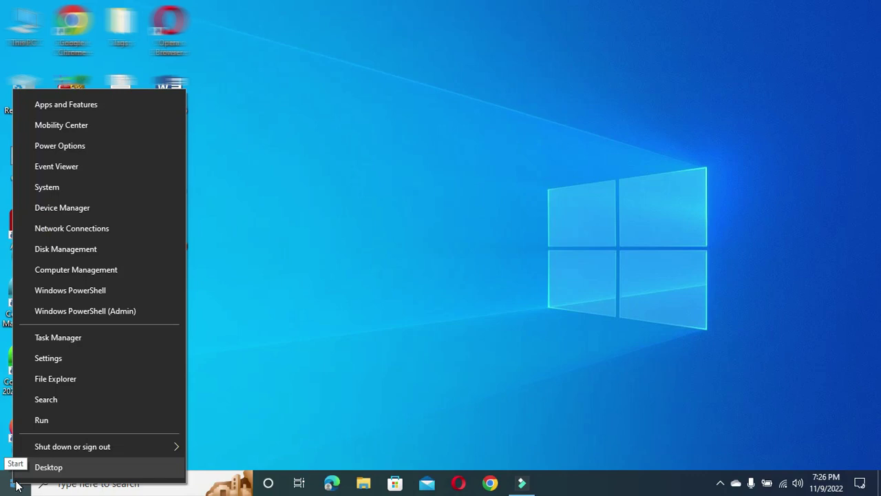
{"action": "left_click", "coordinate": [65, 419]}
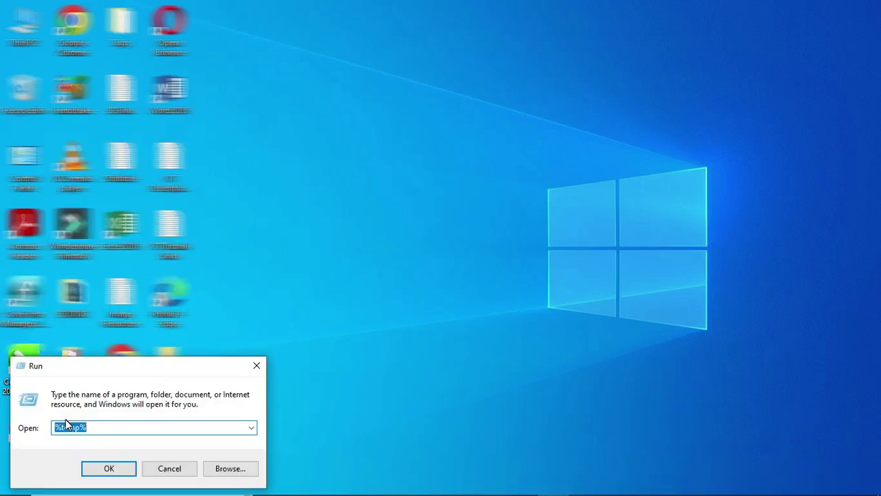
{"action": "left_click_drag", "start_coordinate": [92, 429], "coordinate": [63, 429]}
{"action": "type", "text": "%"}
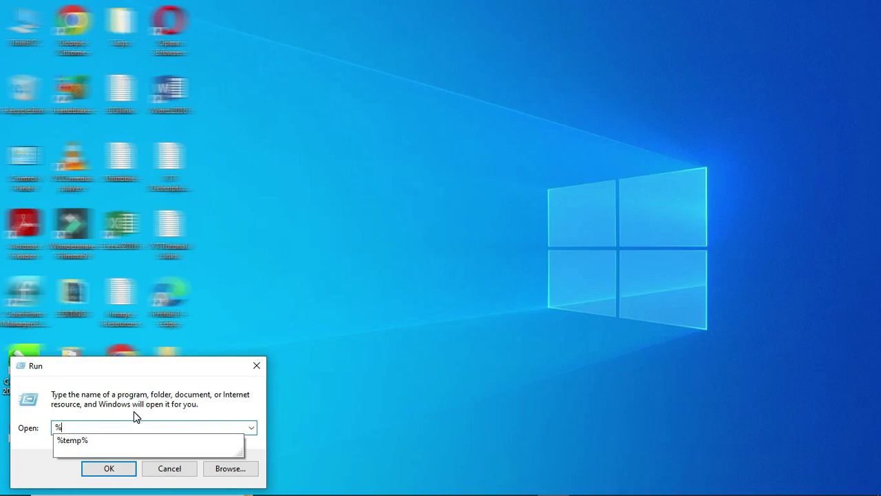
{"action": "type", "text": "temp%"}
{"action": "left_click", "coordinate": [109, 468]}
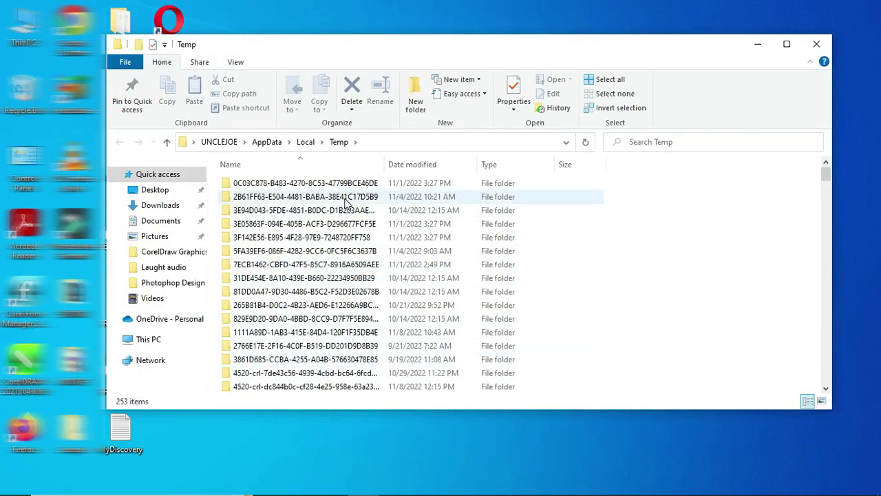
Permanently delete all items in the user's Temp folder, granting administrator permission for all current items
{"action": "scroll", "coordinate": [343, 206], "scroll_direction": "down", "scroll_amount": 14}
{"action": "scroll", "coordinate": [344, 236], "scroll_direction": "down", "scroll_amount": 20}
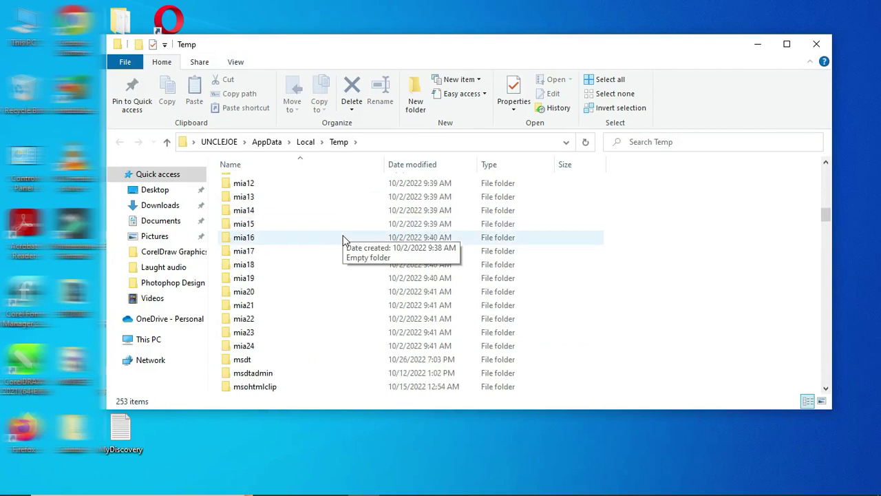
{"action": "scroll", "coordinate": [348, 274], "scroll_direction": "down", "scroll_amount": 5}
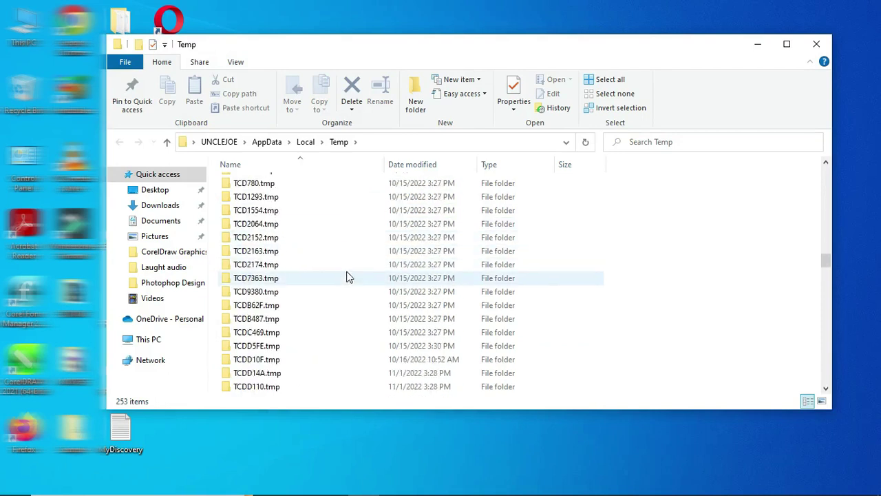
{"action": "scroll", "coordinate": [347, 275], "scroll_direction": "down", "scroll_amount": 10}
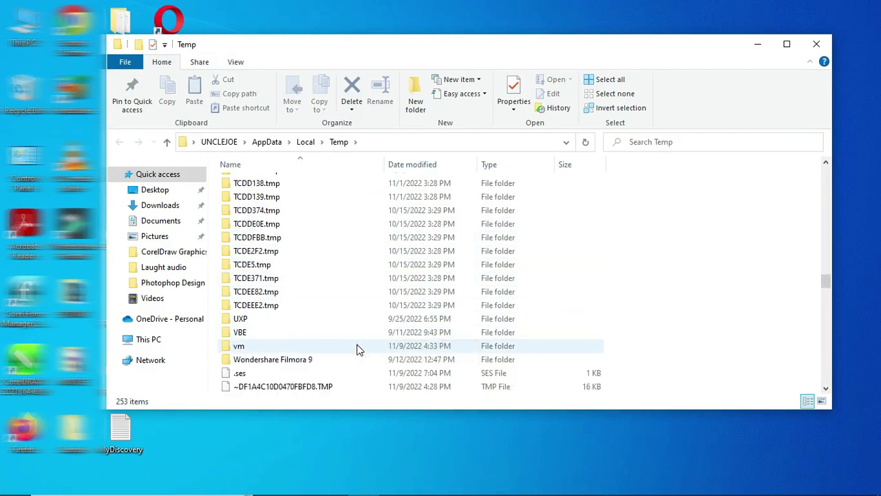
{"action": "scroll", "coordinate": [356, 348], "scroll_direction": "down", "scroll_amount": 3}
{"action": "scroll", "coordinate": [358, 316], "scroll_direction": "up", "scroll_amount": 9}
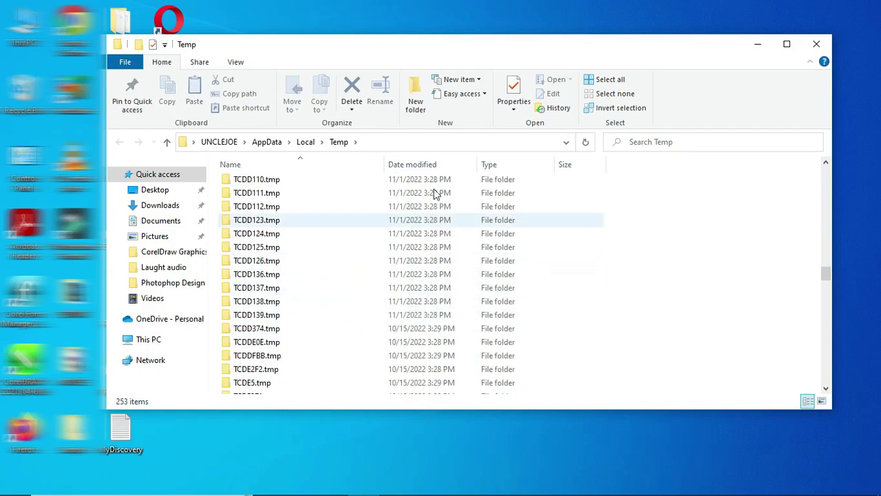
{"action": "left_click", "coordinate": [613, 80]}
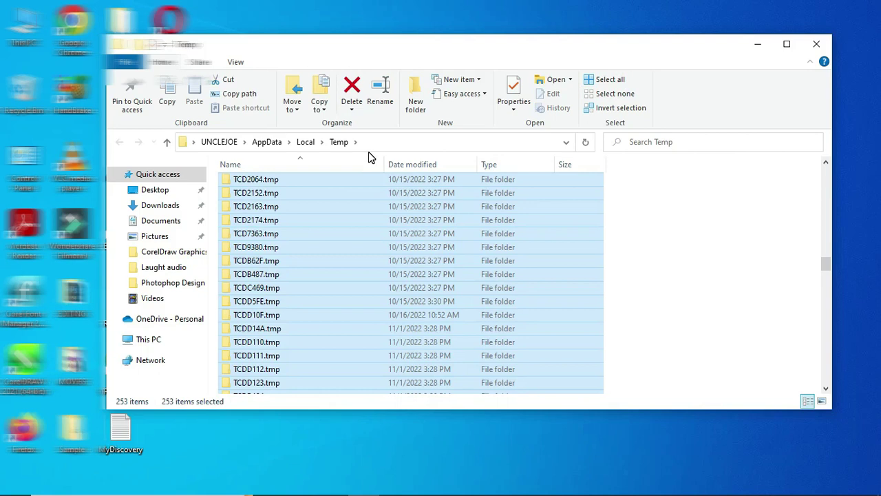
{"action": "key", "text": "shift+Delete"}
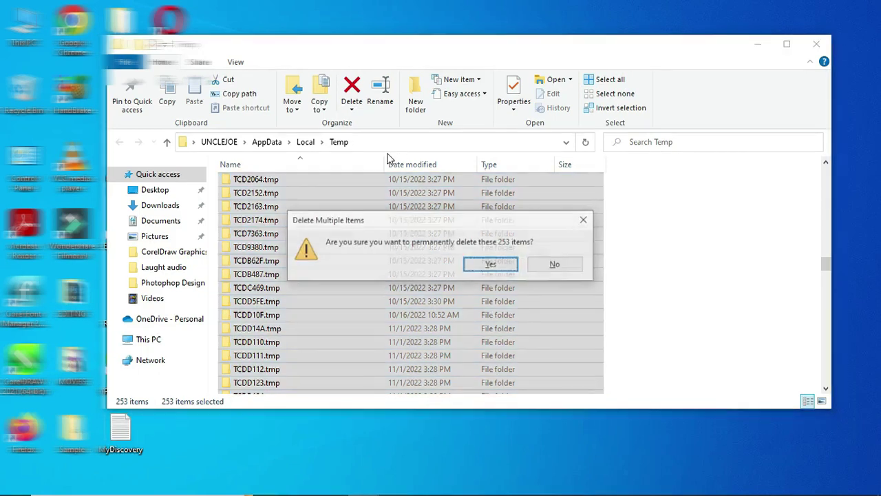
{"action": "left_click", "coordinate": [490, 266]}
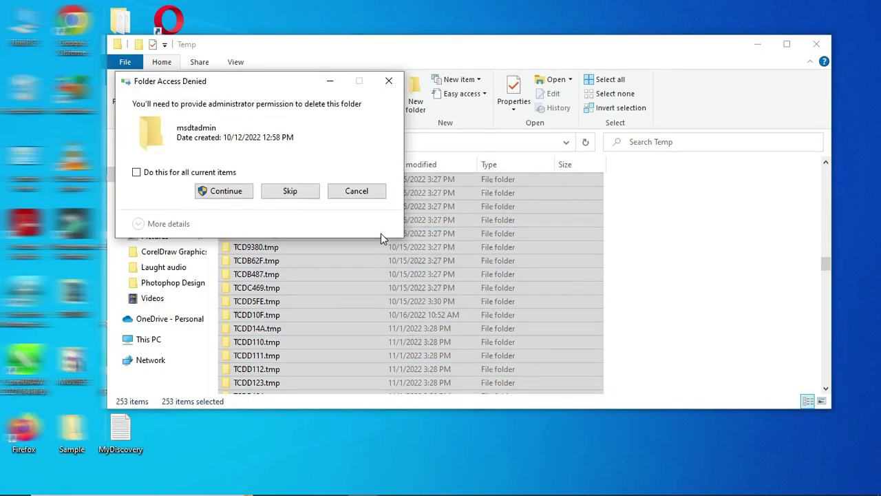
{"action": "left_click", "coordinate": [136, 174]}
{"action": "left_click", "coordinate": [230, 196]}
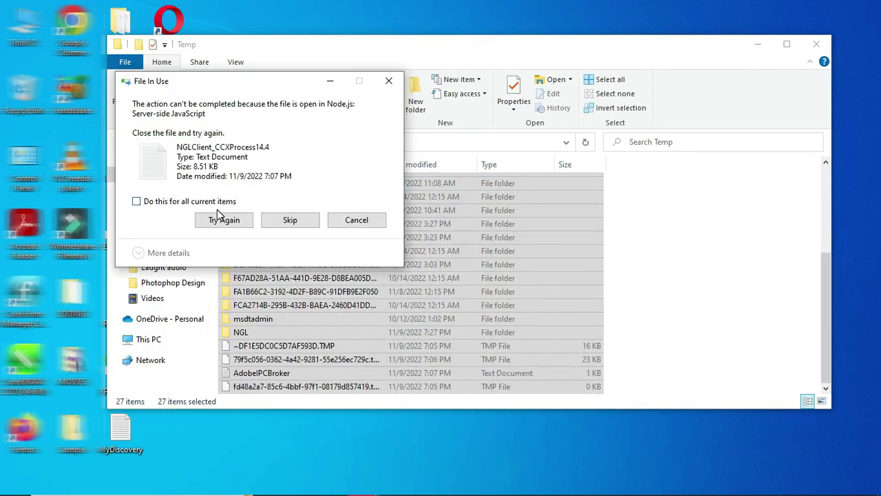
Skip all current items that are in use during the deletion and close the Temp folder window
{"action": "left_click", "coordinate": [181, 201]}
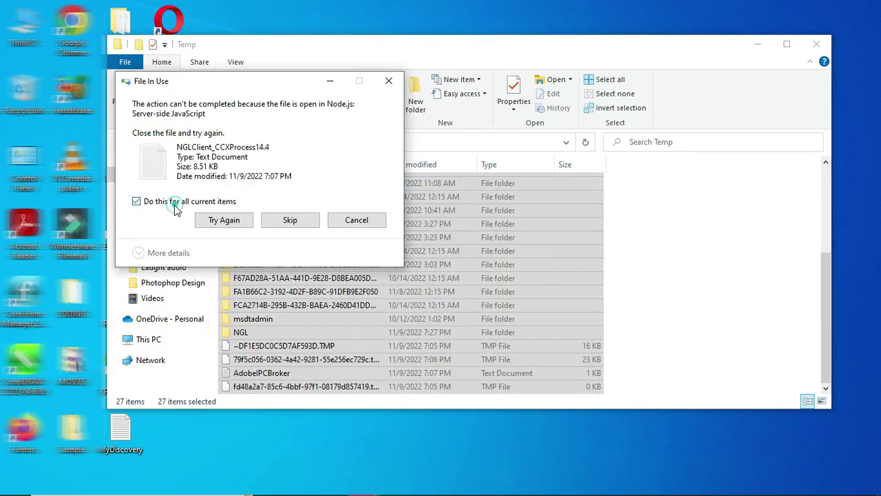
{"action": "left_click", "coordinate": [296, 222]}
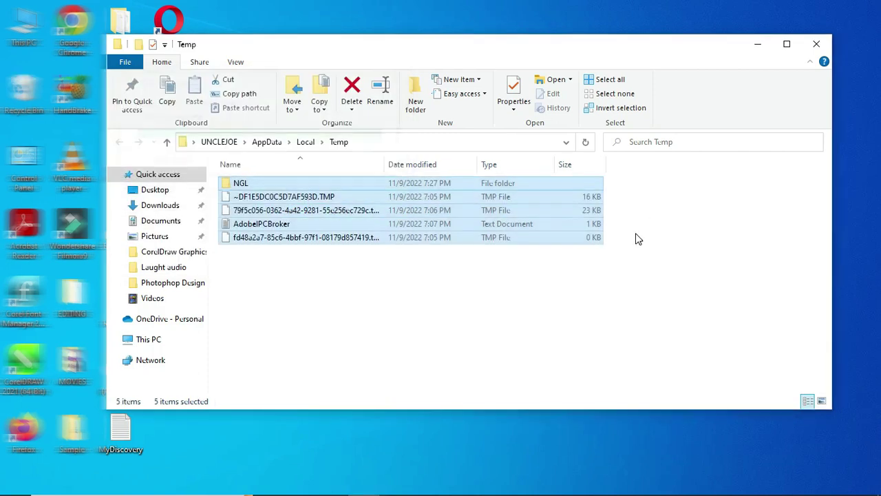
{"action": "left_click", "coordinate": [637, 240]}
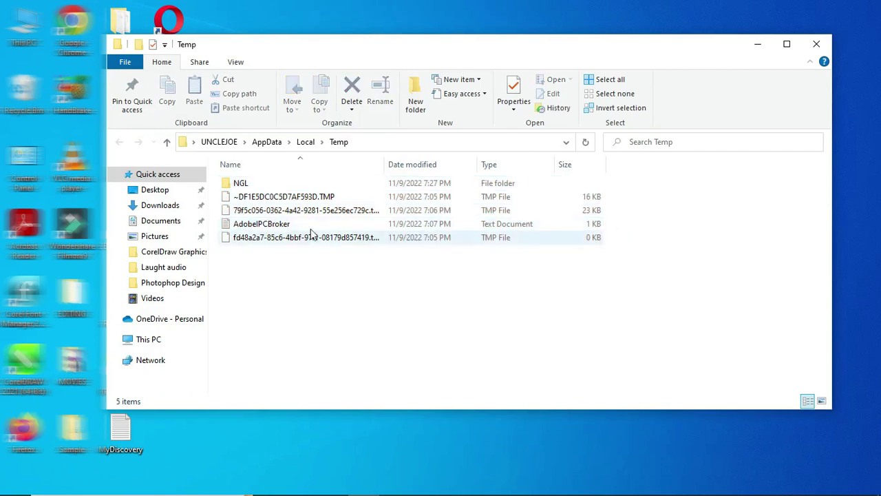
{"action": "left_click", "coordinate": [816, 45]}
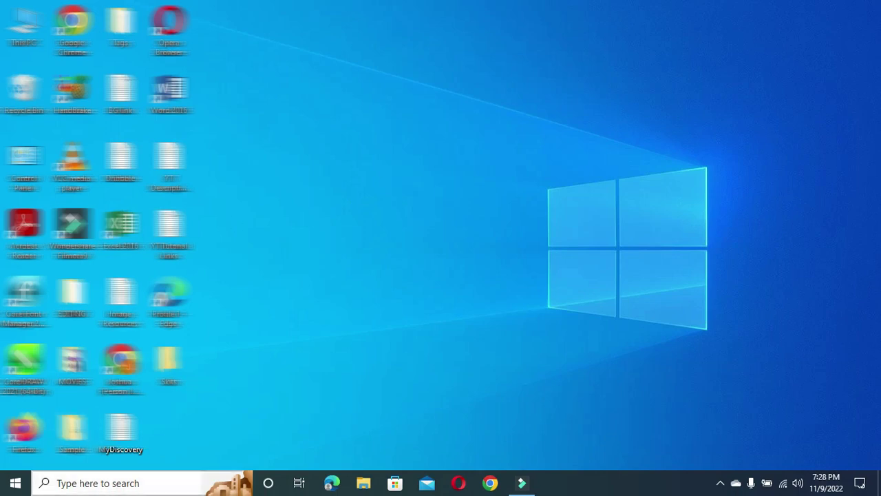
Open the Windows Temp folder by running the command temp
{"action": "right_click", "coordinate": [14, 487]}
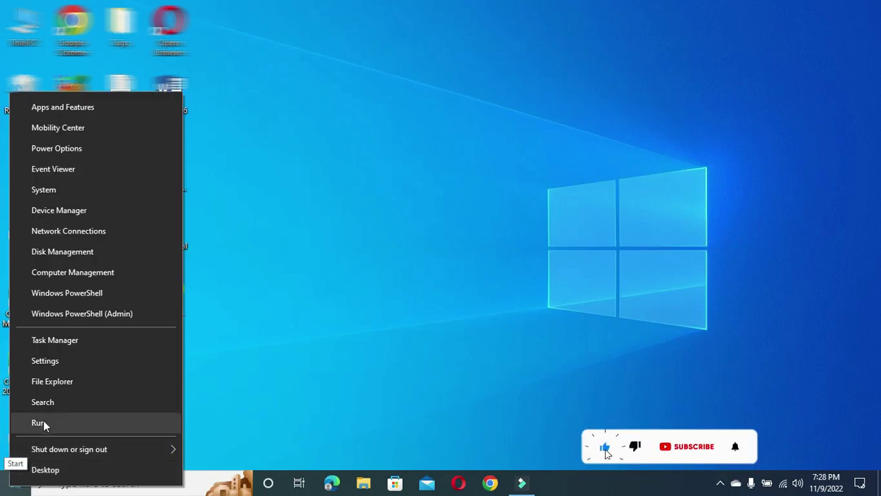
{"action": "left_click", "coordinate": [40, 423]}
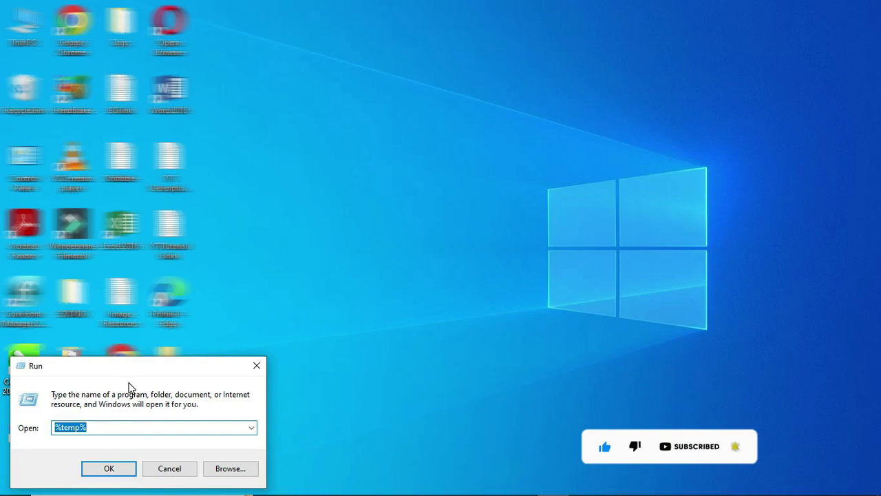
{"action": "type", "text": "te"}
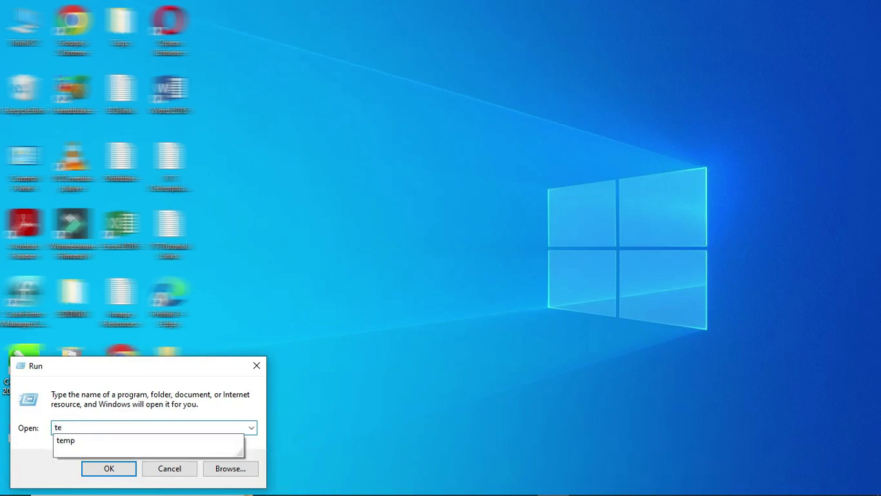
{"action": "type", "text": "mo"}
{"action": "key", "text": "BackSpace"}
{"action": "type", "text": "p"}
{"action": "key", "text": "Return"}
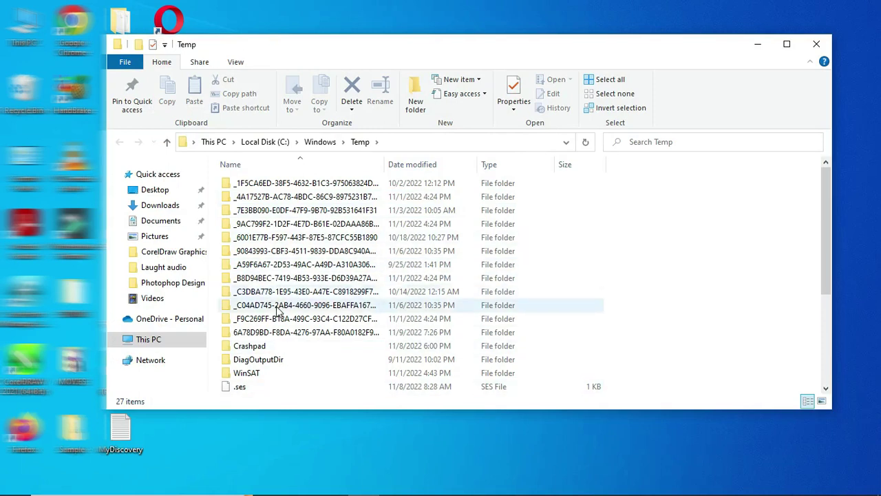
Delete all items in the Windows Temp folder with administrator permission for all current items, and close the folder window
{"action": "left_click", "coordinate": [596, 79]}
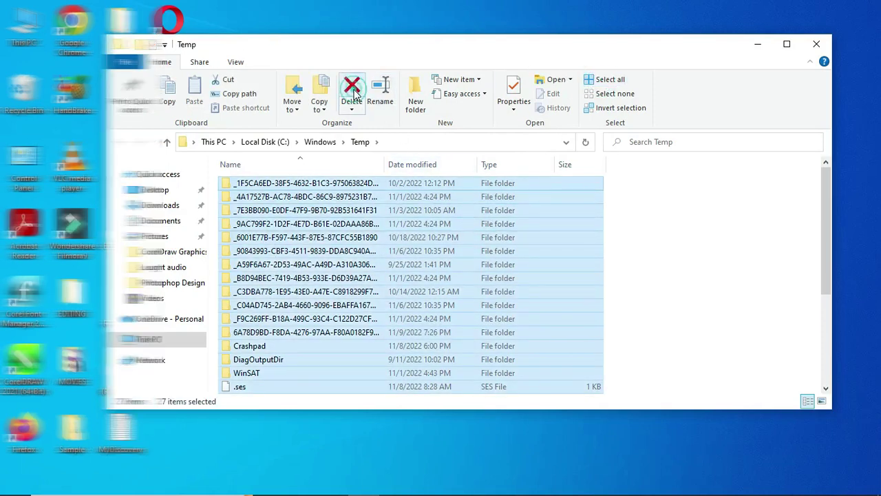
{"action": "key", "text": "Delete"}
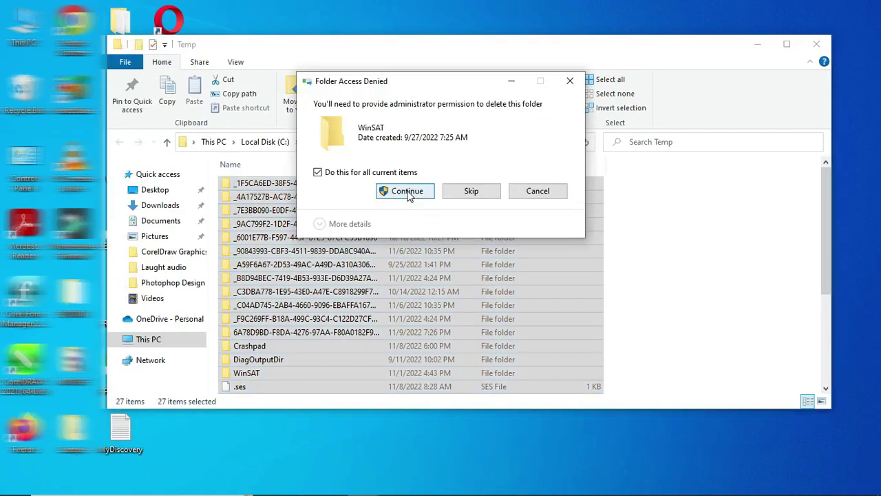
{"action": "left_click", "coordinate": [408, 192]}
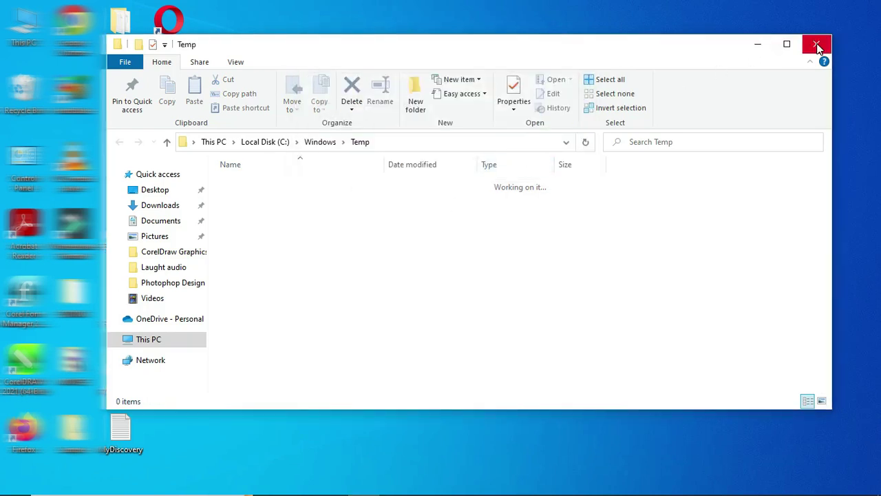
{"action": "left_click", "coordinate": [818, 45]}
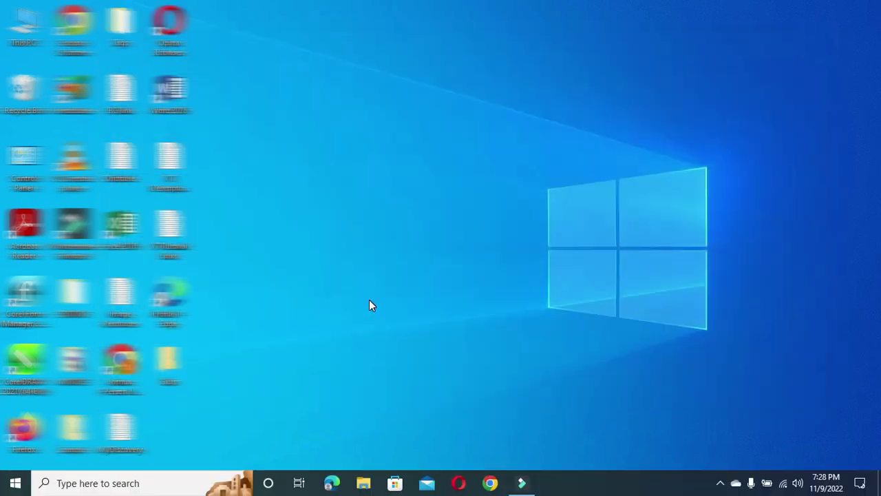
Open the Windows Prefetch folder by running the command prefetch, and accept permanent access to the folder
{"action": "key", "text": "super+r"}
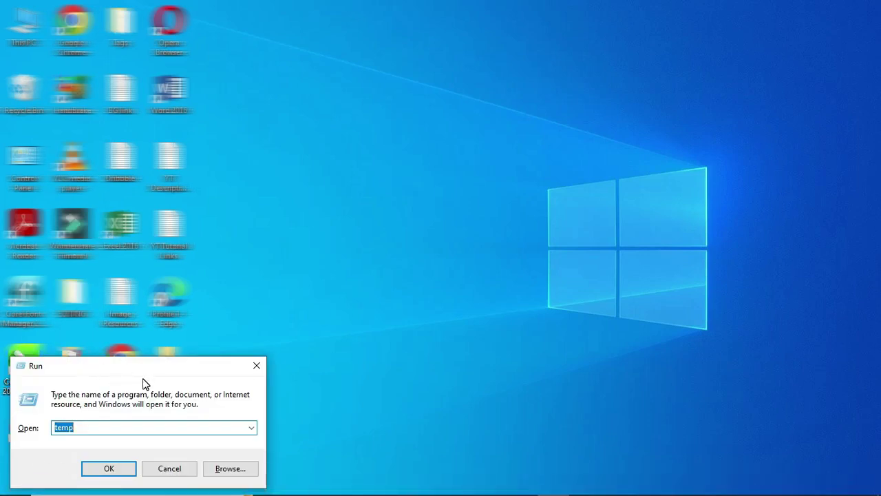
{"action": "type", "text": "pre"}
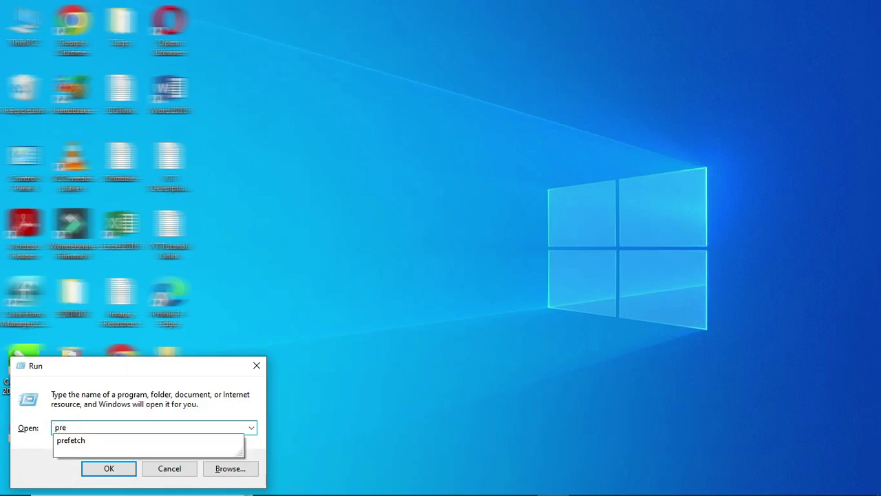
{"action": "type", "text": "fec"}
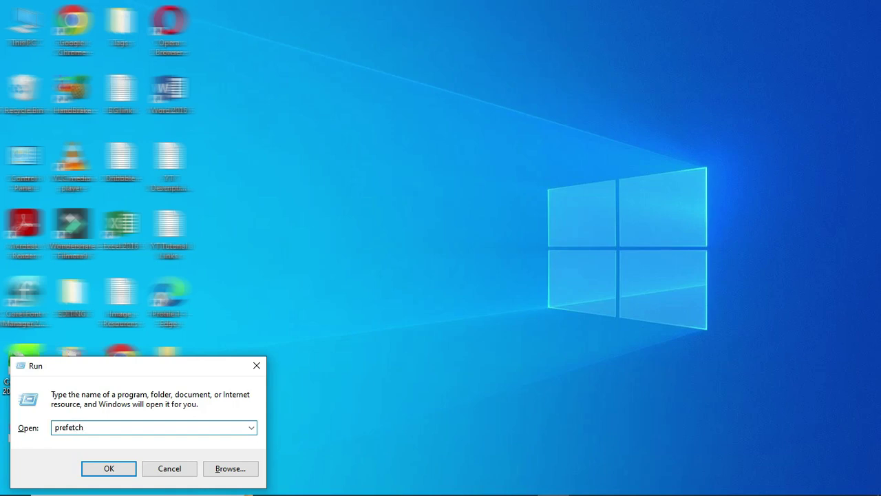
{"action": "key", "text": "Return"}
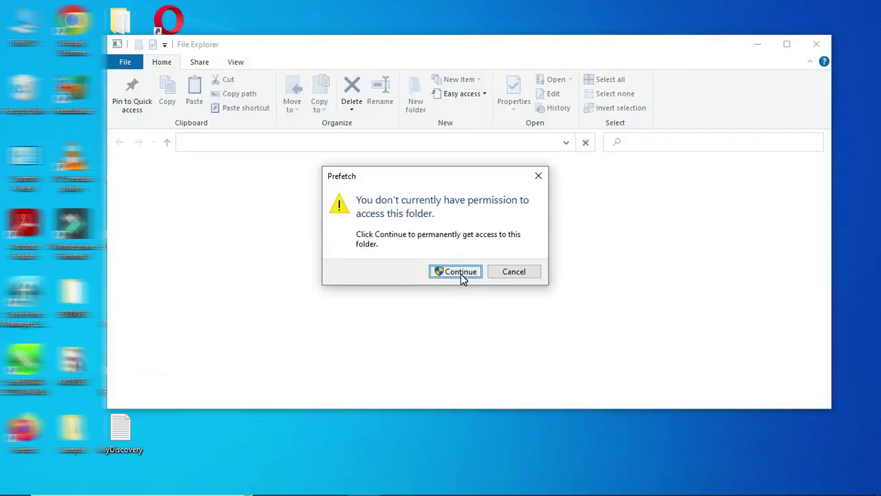
{"action": "left_click", "coordinate": [462, 274]}
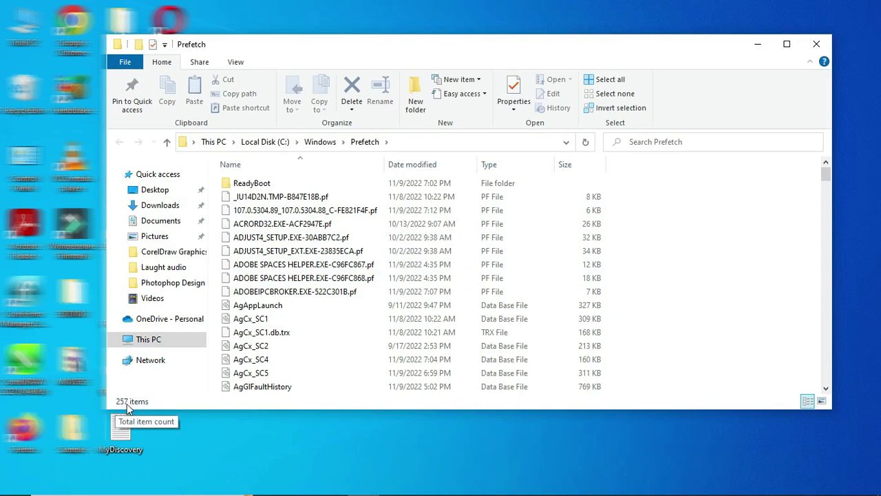
Delete everything in the Prefetch folder except the ReadyBoot folder
{"action": "left_click", "coordinate": [609, 80]}
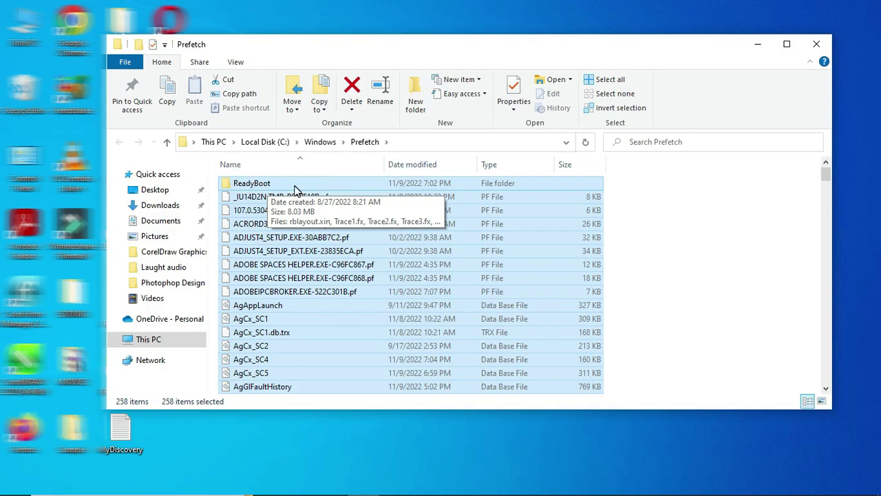
{"action": "left_click", "coordinate": [251, 184], "text": "ctrl"}
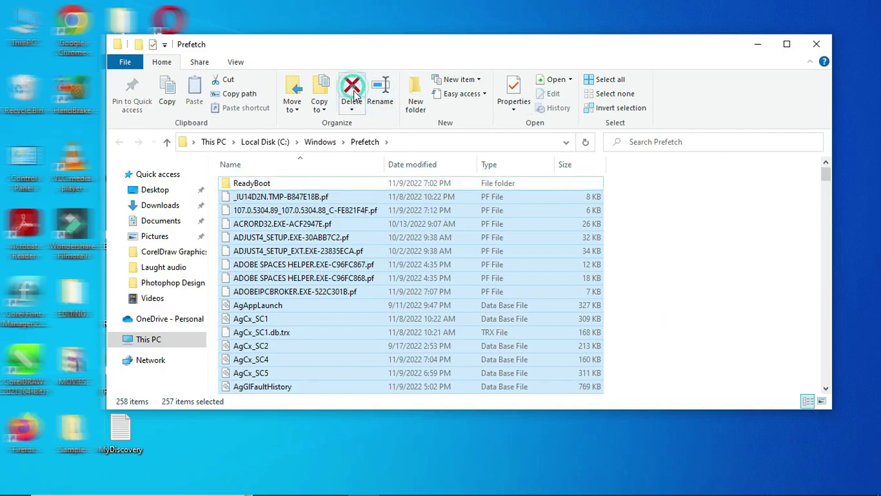
{"action": "key", "text": "Delete"}
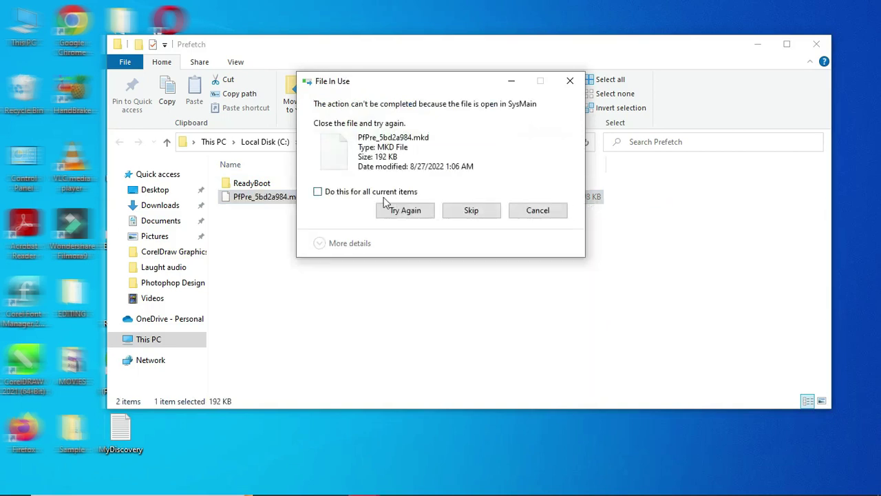
Skip all current items that are in use during the deletion and close the Prefetch folder window
{"action": "left_click", "coordinate": [427, 213]}
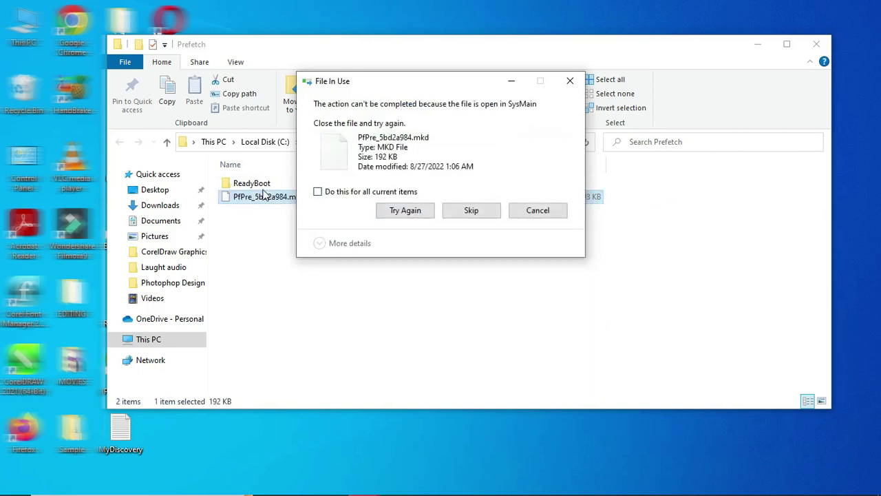
{"action": "left_click", "coordinate": [318, 192]}
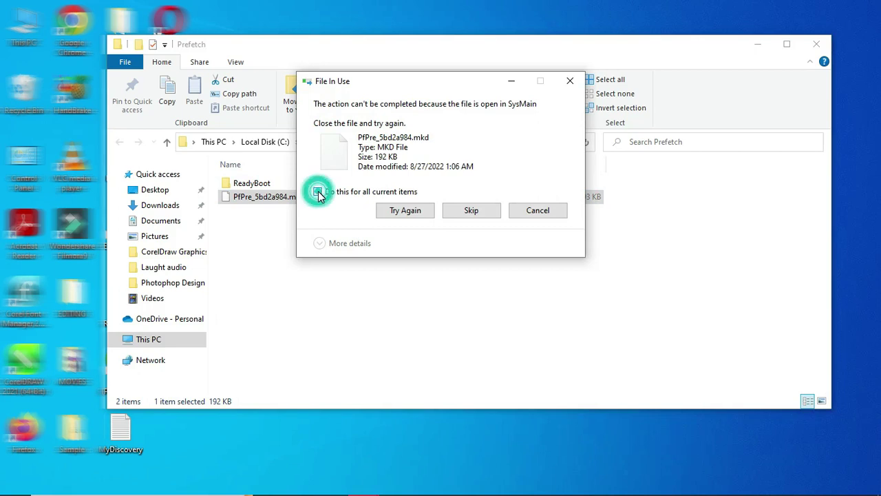
{"action": "left_click", "coordinate": [471, 211]}
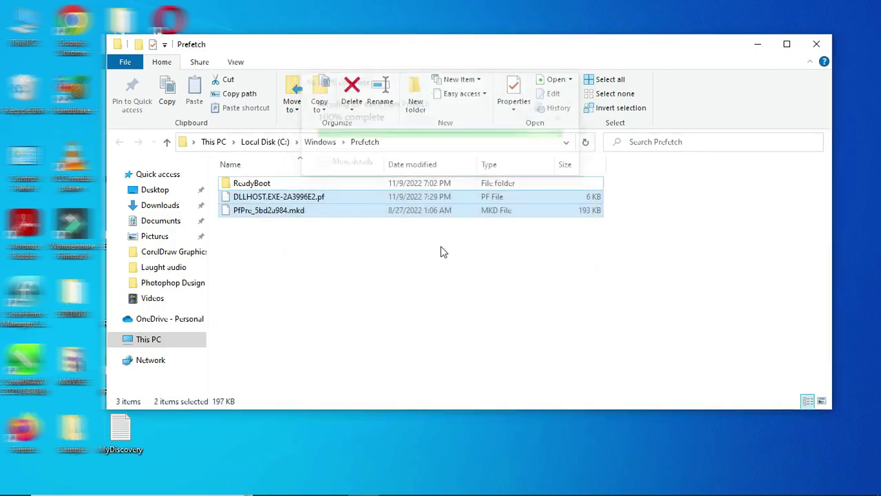
{"action": "left_click", "coordinate": [817, 43]}
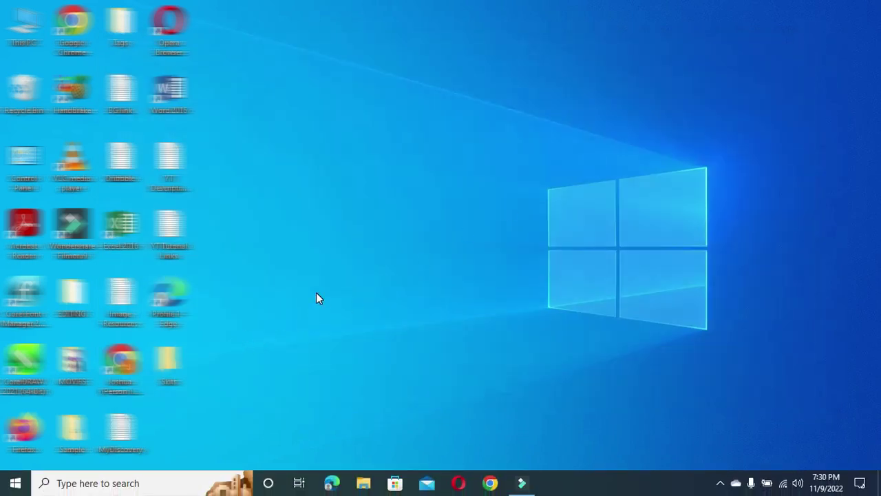
Reset the Microsoft Store cache by running the command wsreset, and close the Store window that opens
{"action": "key", "text": "super+r"}
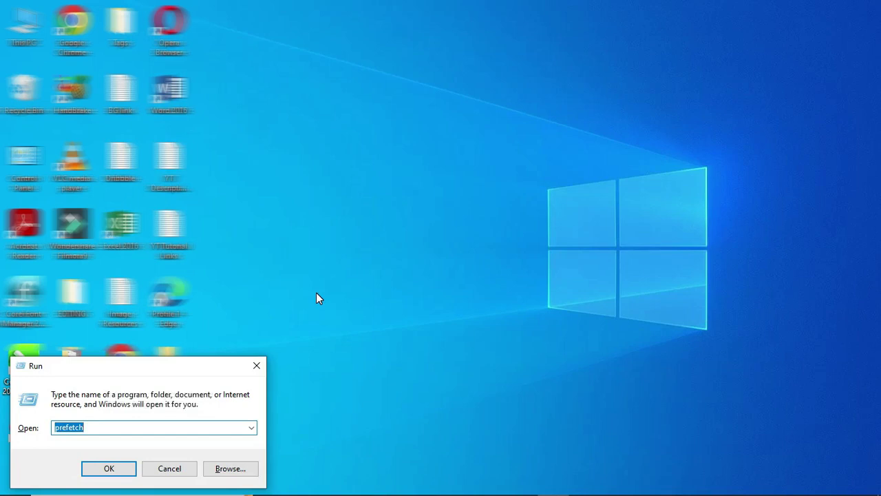
{"action": "type", "text": "wsres"}
{"action": "key", "text": "Return"}
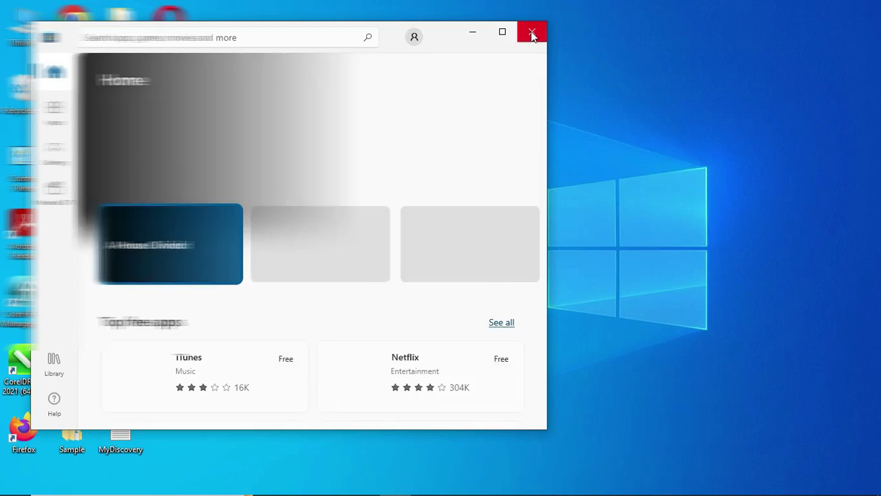
{"action": "left_click", "coordinate": [531, 34]}
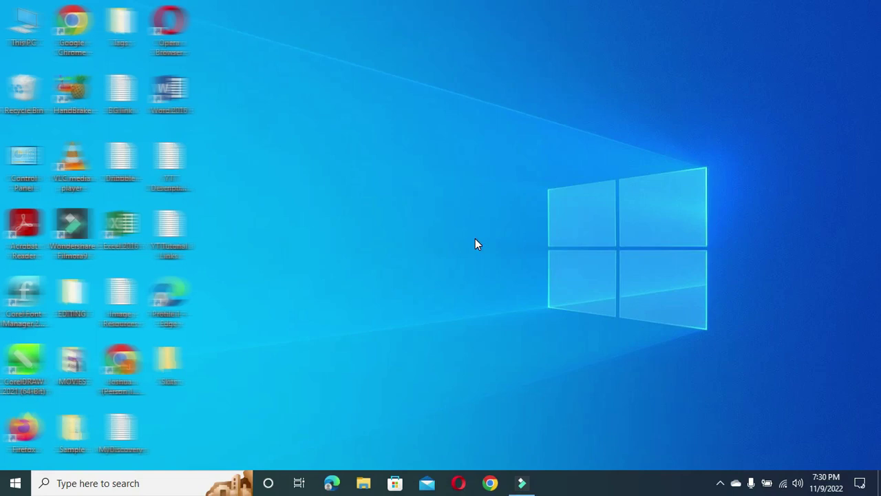
Open the properties of Local Disk (C:) from This PC and start Disk Cleanup for the drive
{"action": "key", "text": "super+e"}
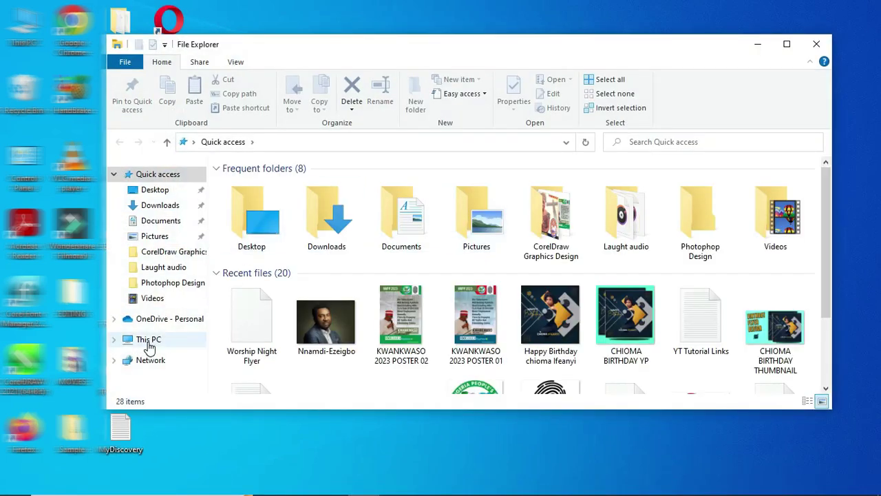
{"action": "left_click", "coordinate": [198, 339]}
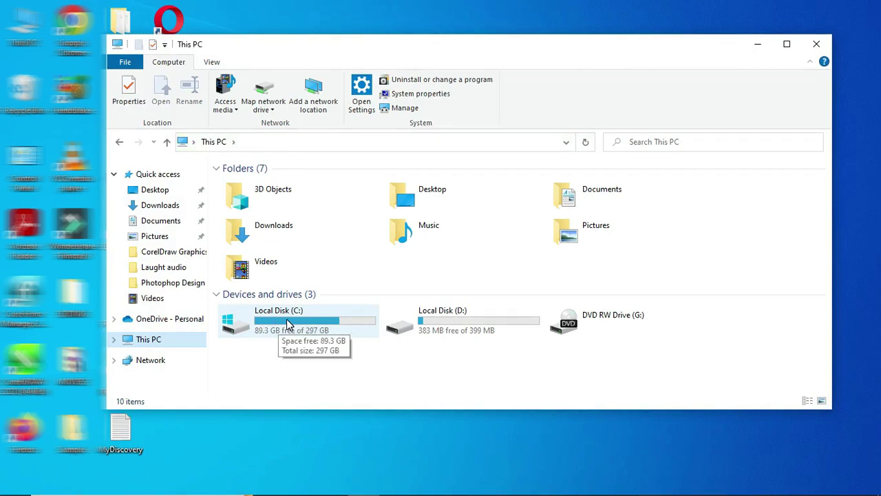
{"action": "left_click", "coordinate": [287, 323]}
{"action": "right_click", "coordinate": [288, 324]}
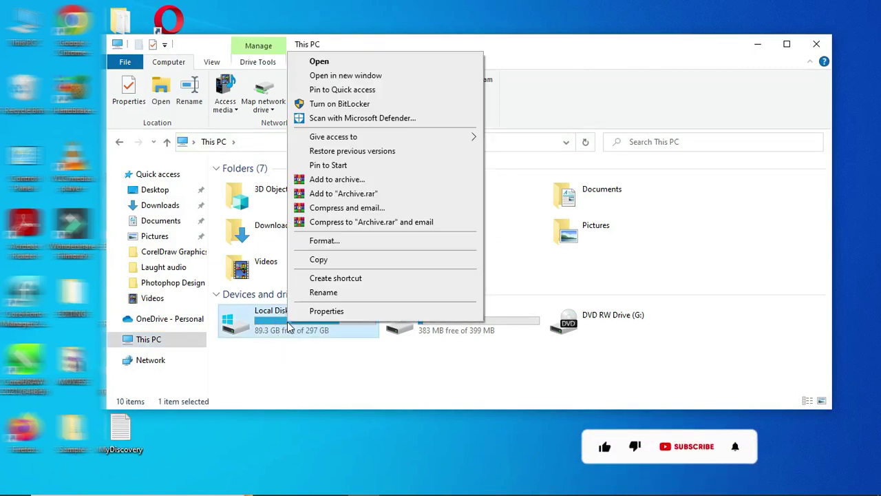
{"action": "left_click", "coordinate": [356, 312]}
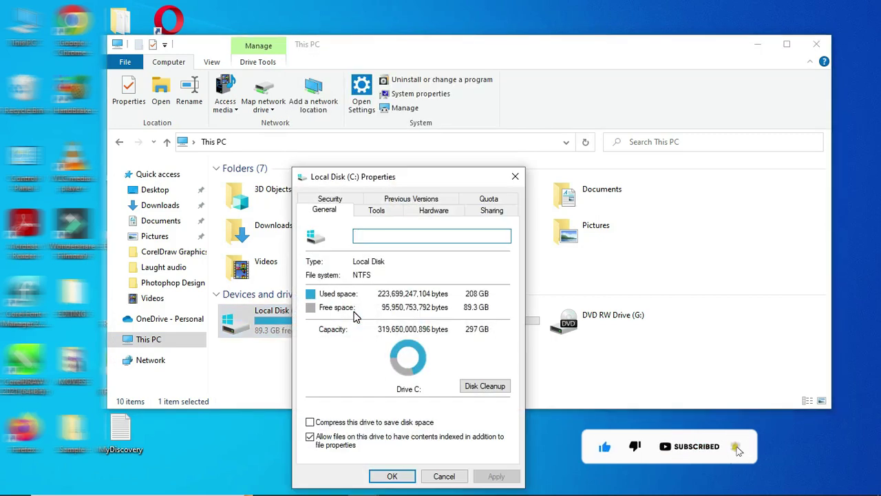
{"action": "left_click", "coordinate": [484, 388]}
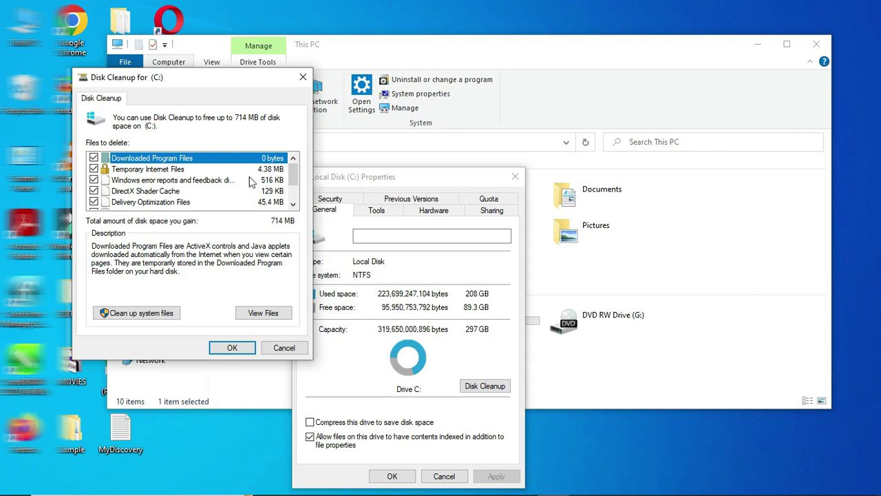
Review the files offered for deletion and rescan drive C: with system files included in the cleanup
{"action": "left_click_drag", "start_coordinate": [296, 180], "coordinate": [295, 198]}
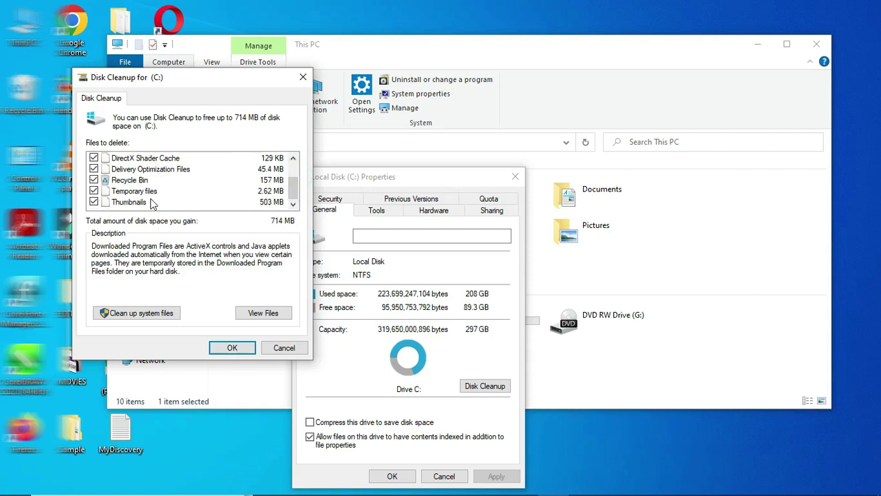
{"action": "left_click", "coordinate": [133, 316]}
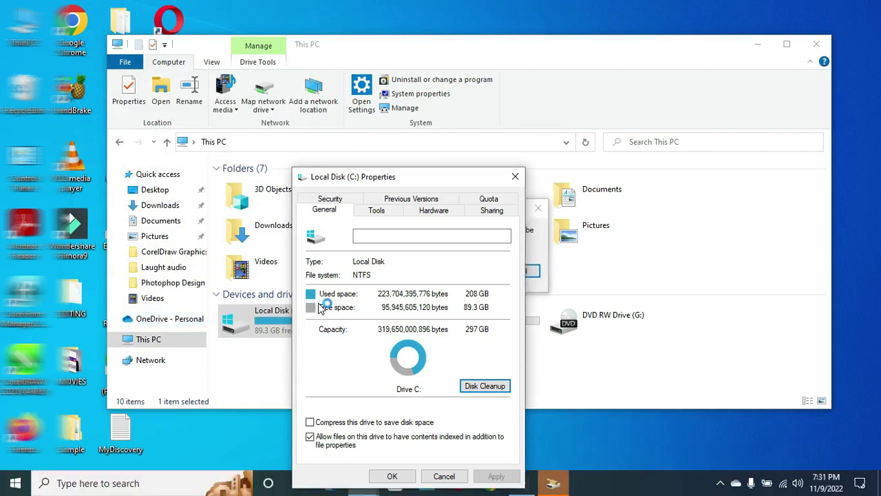
{"action": "left_click_drag", "start_coordinate": [551, 48], "coordinate": [480, 41]}
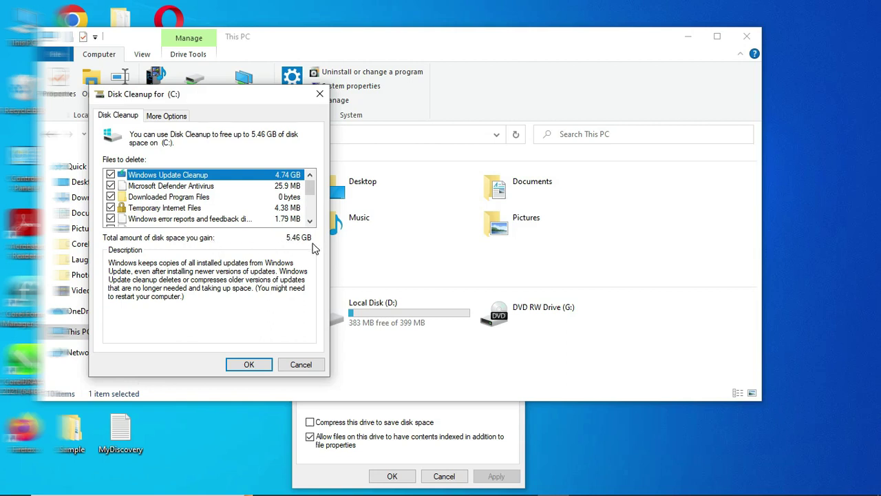
Check the list of system files to delete, including Windows Update Cleanup, and permanently delete all the selected categories
{"action": "scroll", "coordinate": [189, 200], "scroll_direction": "down", "scroll_amount": 3}
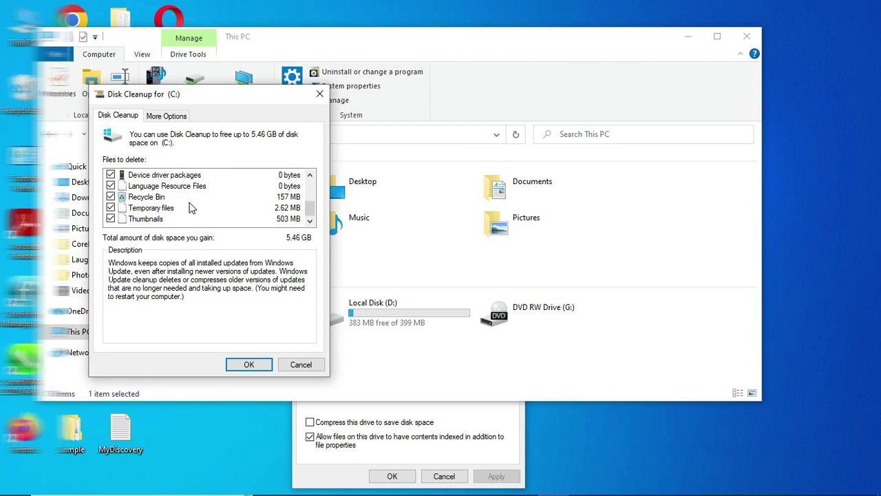
{"action": "scroll", "coordinate": [192, 206], "scroll_direction": "up", "scroll_amount": 3}
{"action": "scroll", "coordinate": [196, 205], "scroll_direction": "down", "scroll_amount": 2}
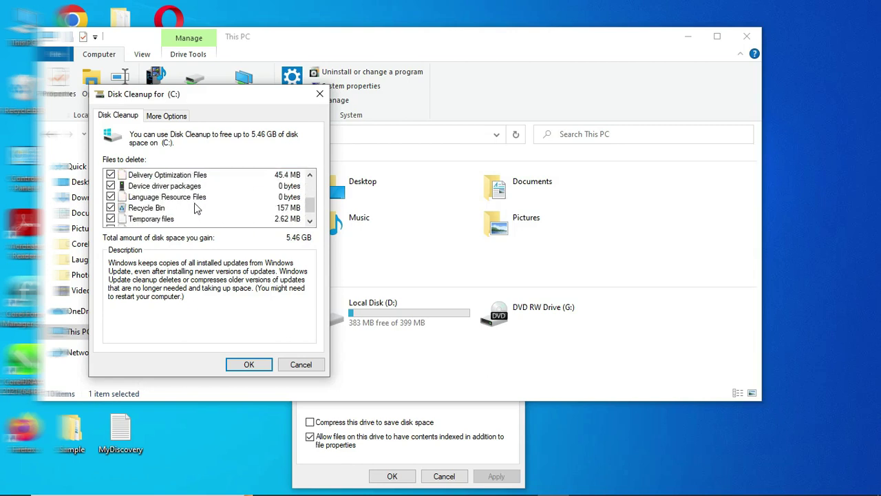
{"action": "scroll", "coordinate": [196, 205], "scroll_direction": "up", "scroll_amount": 3}
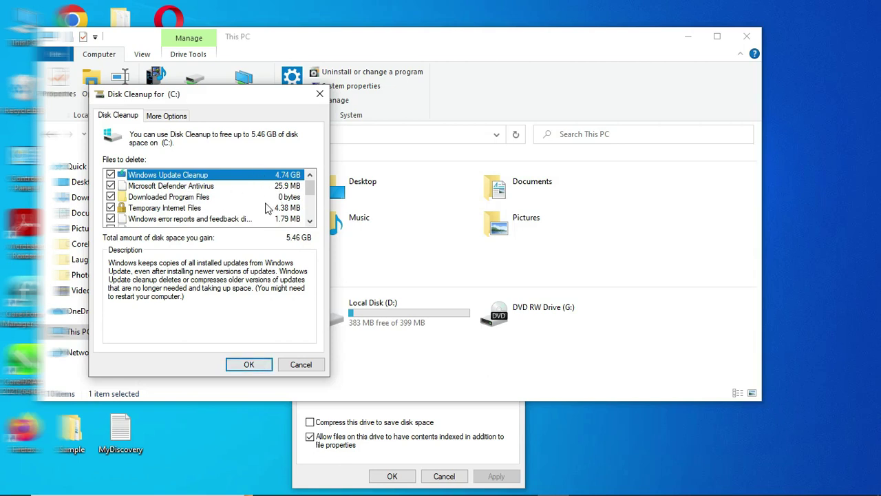
{"action": "left_click", "coordinate": [249, 367]}
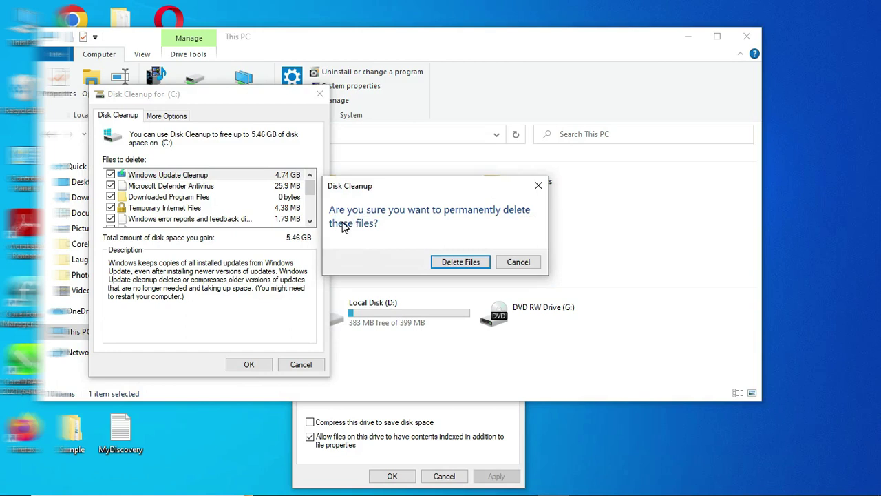
{"action": "left_click", "coordinate": [460, 263]}
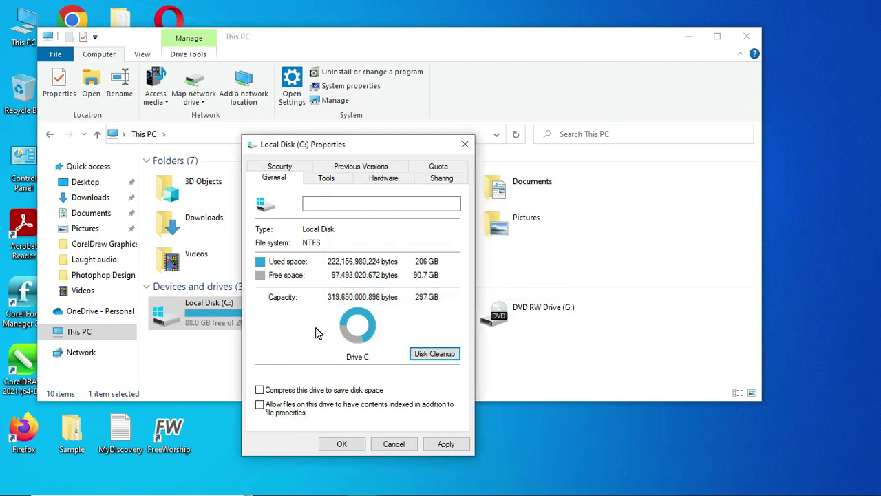
Run Disk Cleanup on drive C: again and permanently delete the remaining selected files
{"action": "left_click", "coordinate": [429, 359]}
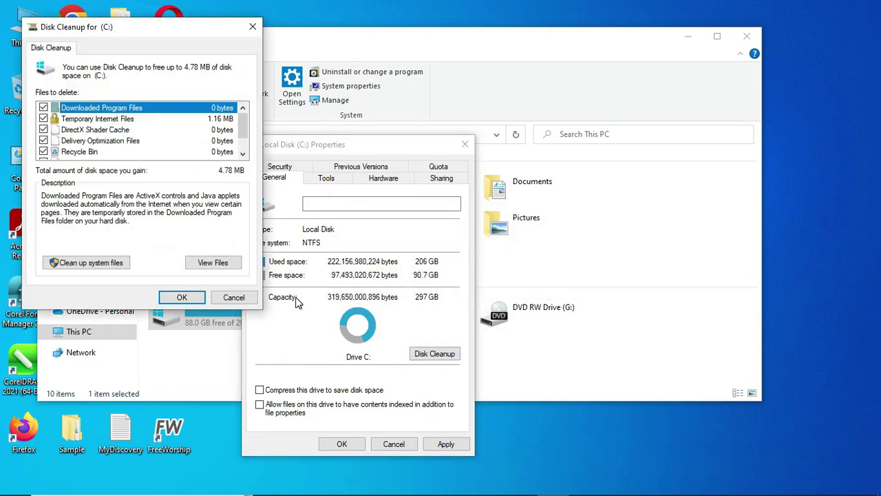
{"action": "scroll", "coordinate": [204, 142], "scroll_direction": "down", "scroll_amount": 1}
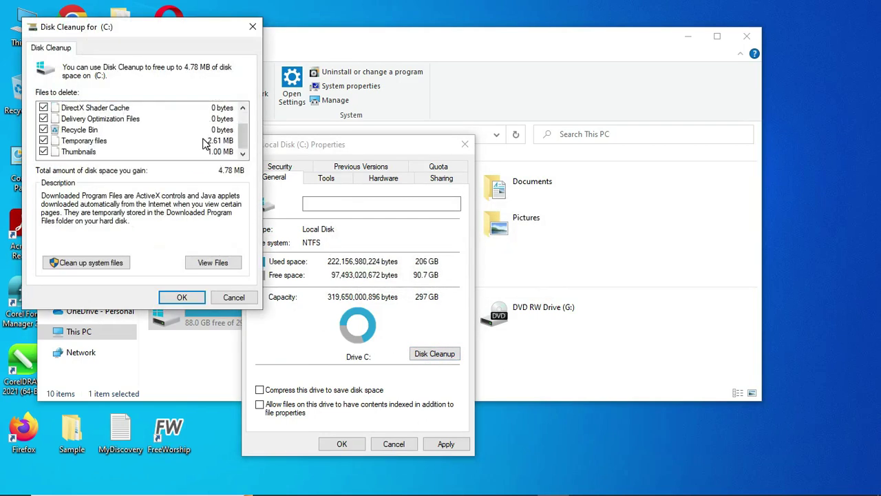
{"action": "scroll", "coordinate": [200, 152], "scroll_direction": "up", "scroll_amount": 1}
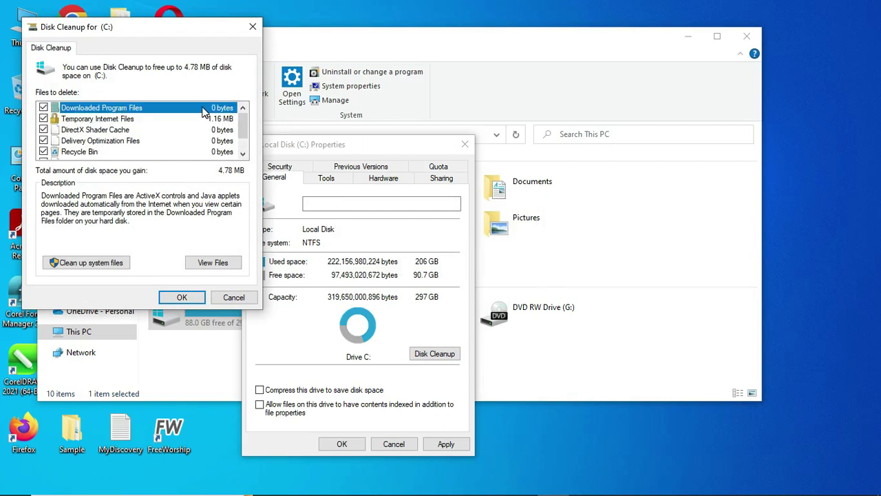
{"action": "scroll", "coordinate": [204, 113], "scroll_direction": "down", "scroll_amount": 1}
{"action": "scroll", "coordinate": [174, 138], "scroll_direction": "up", "scroll_amount": 1}
{"action": "left_click", "coordinate": [186, 299]}
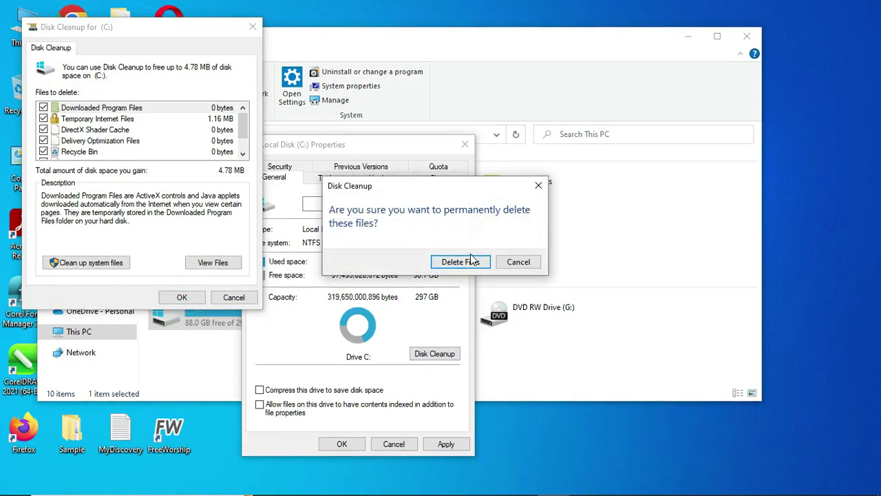
{"action": "left_click", "coordinate": [471, 261]}
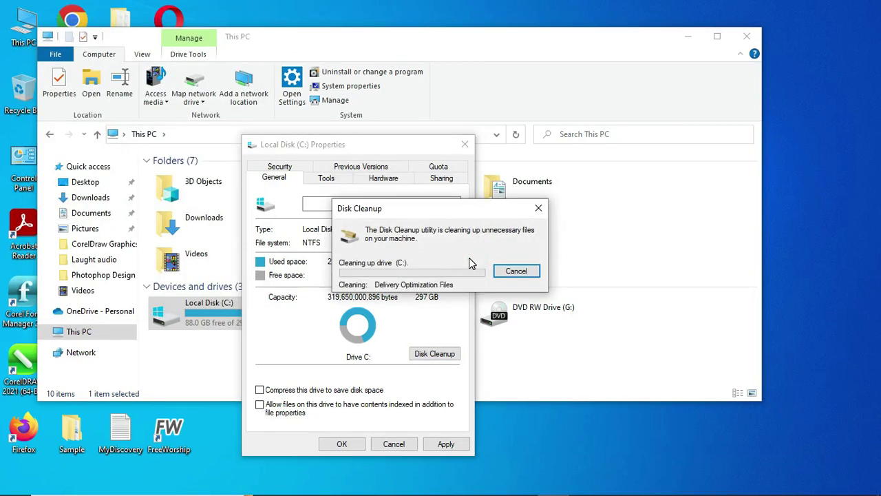